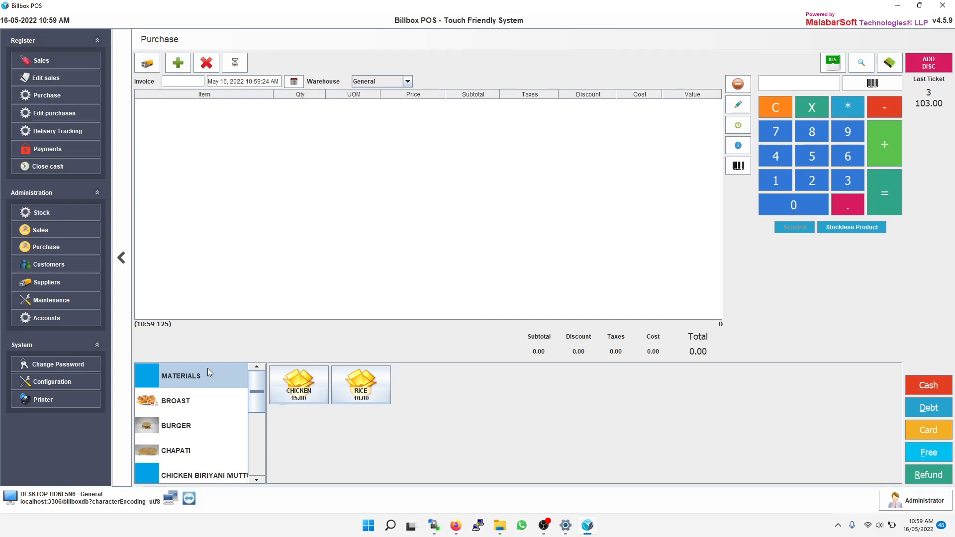
Step: Add CHICKEN, RICE, MIRINDA 350 ML, DEW 350ML and COCA COLA 350 ML to the purchase
left_click(273, 396)
left_click(354, 393)
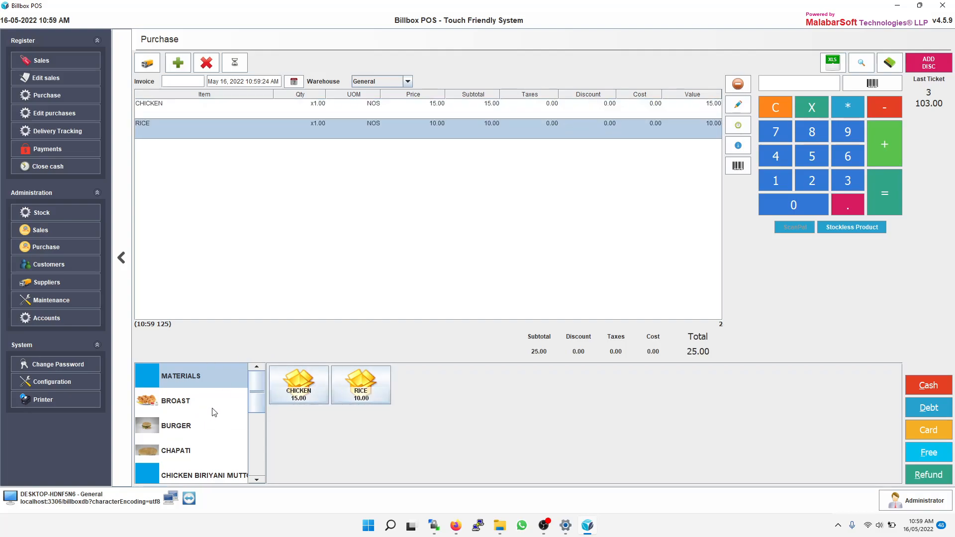
scroll(209, 415, "down", 2)
left_click(211, 431)
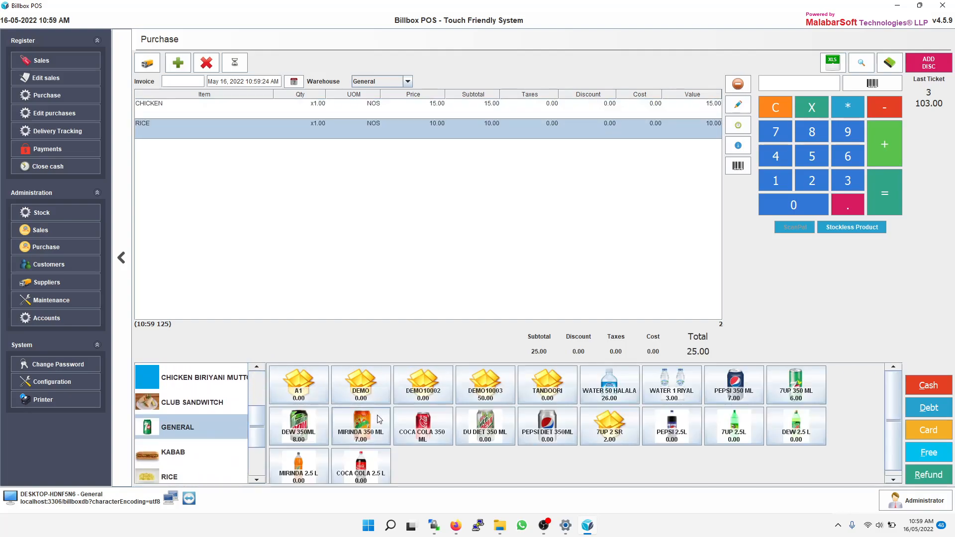
left_click(378, 425)
left_click(308, 430)
left_click(425, 428)
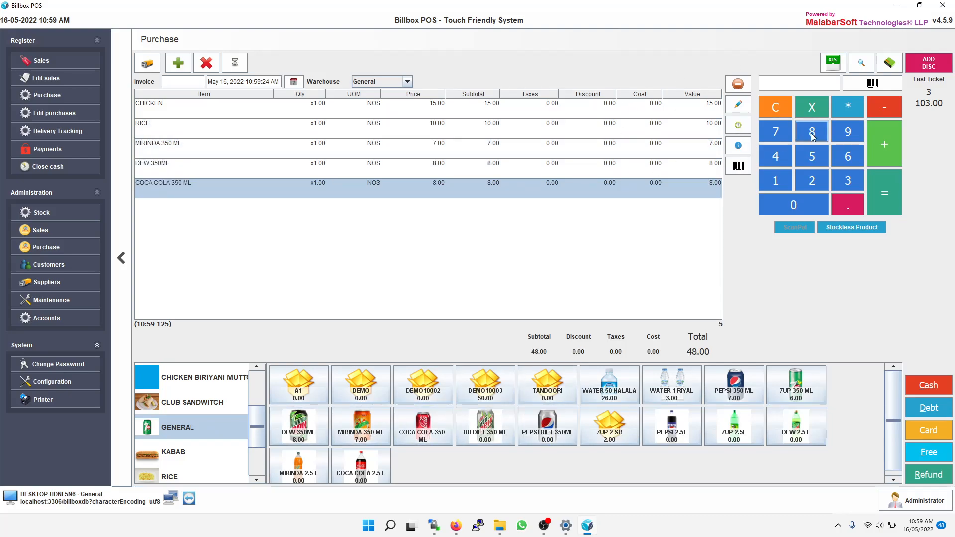
Step: Raise the purchase quantity of COCA COLA 350 ML to 5 and of DEW 350ML to 3
left_click(887, 139)
left_click(888, 142)
left_click(888, 142)
left_click(888, 142)
left_click(398, 172)
left_click(879, 144)
left_click(879, 143)
left_click(879, 143)
left_click(884, 112)
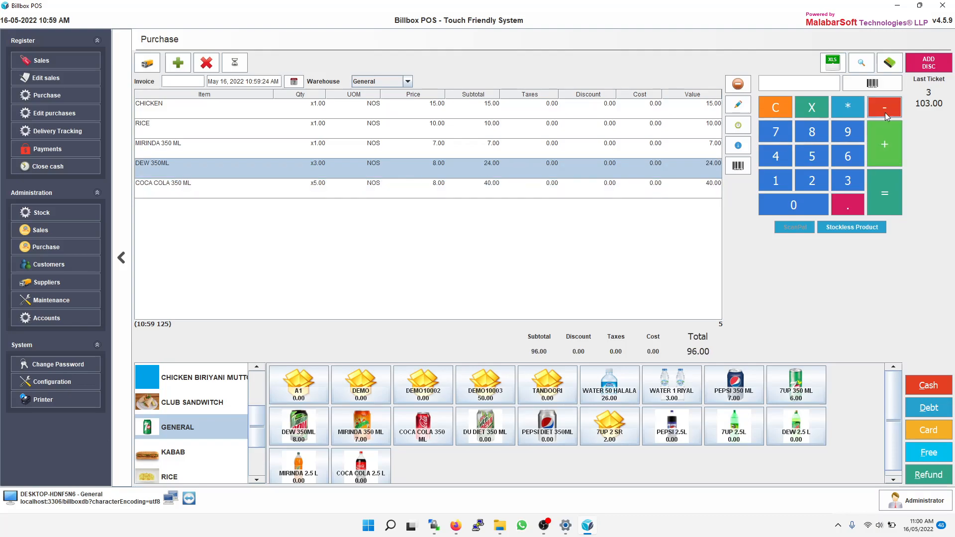
left_click(297, 156)
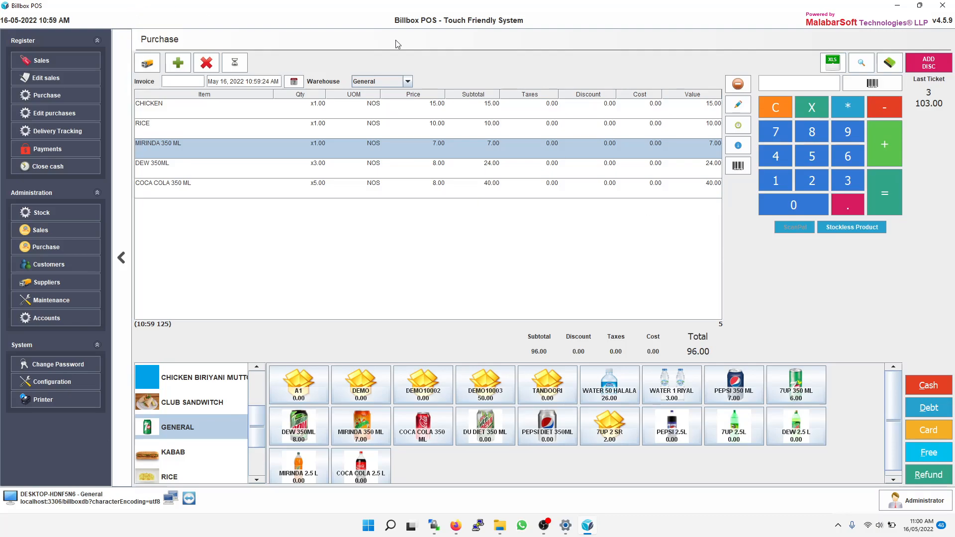
Step: Save a new supplier named Supplier 3 and assign it to the purchase
left_click(147, 62)
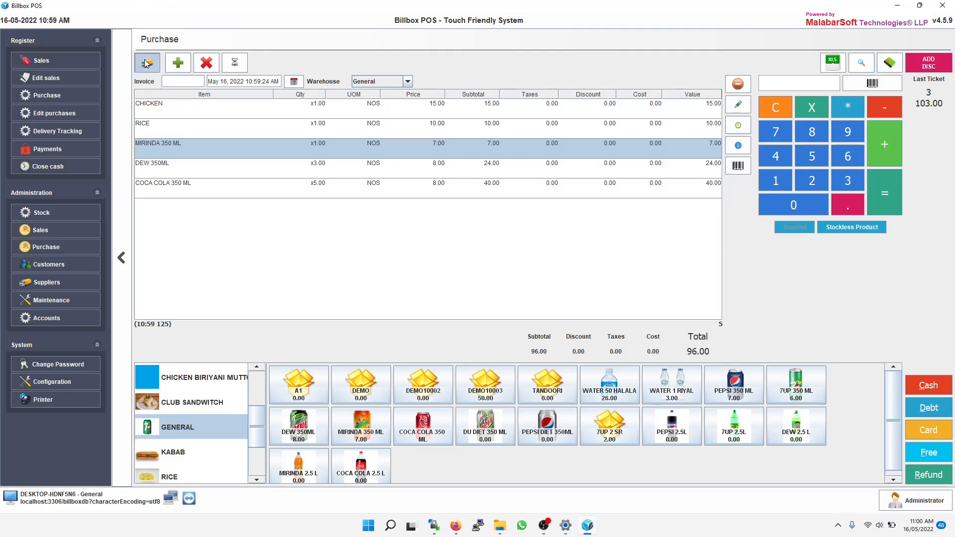
left_click_drag(123, 11, 500, 45)
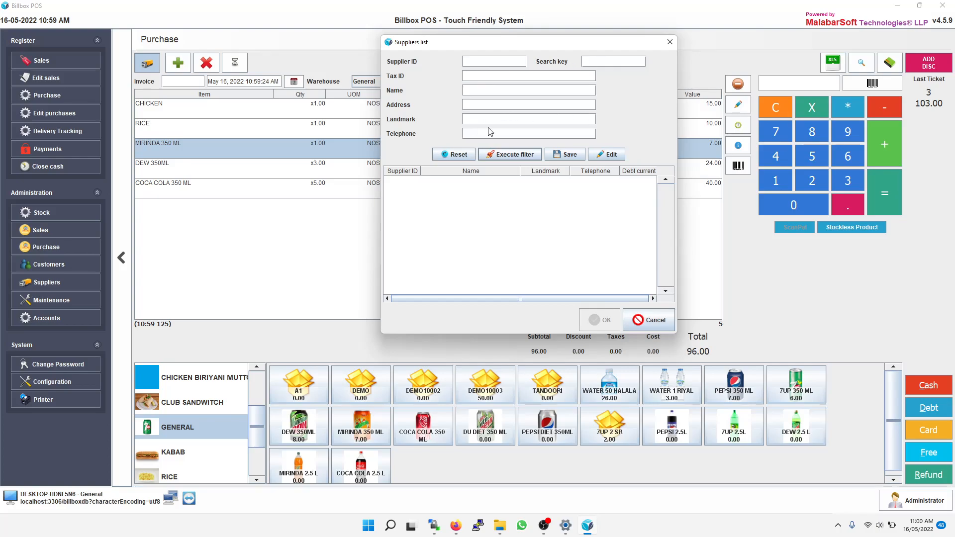
type("Supplier 3")
left_click(570, 153)
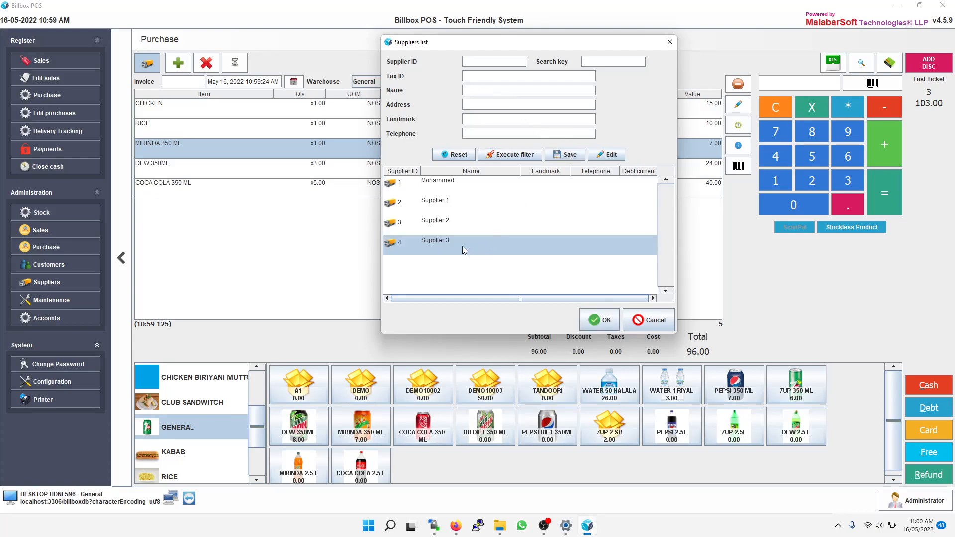
left_click(605, 320)
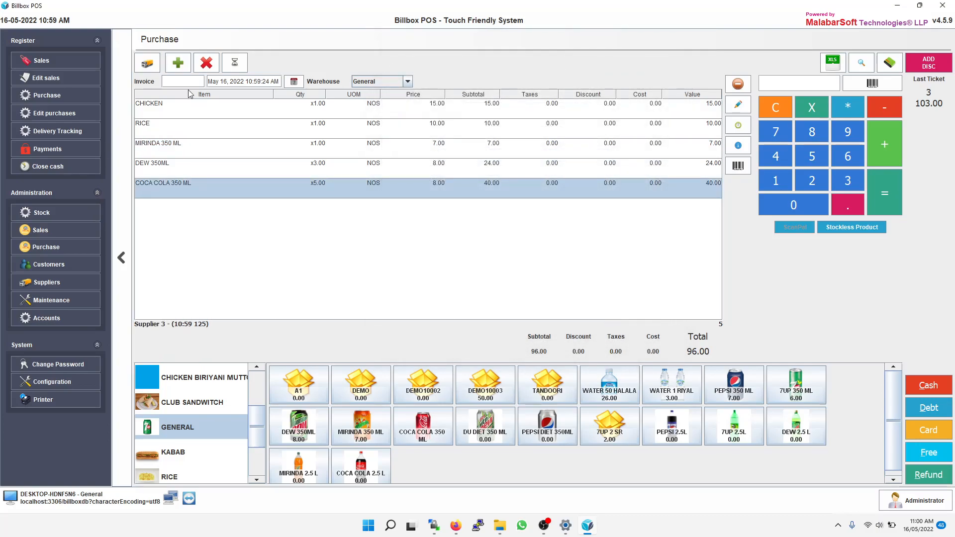
Step: Put the purchase on hold by starting a new one, and reopen the held Supplier 3 purchase
left_click(179, 63)
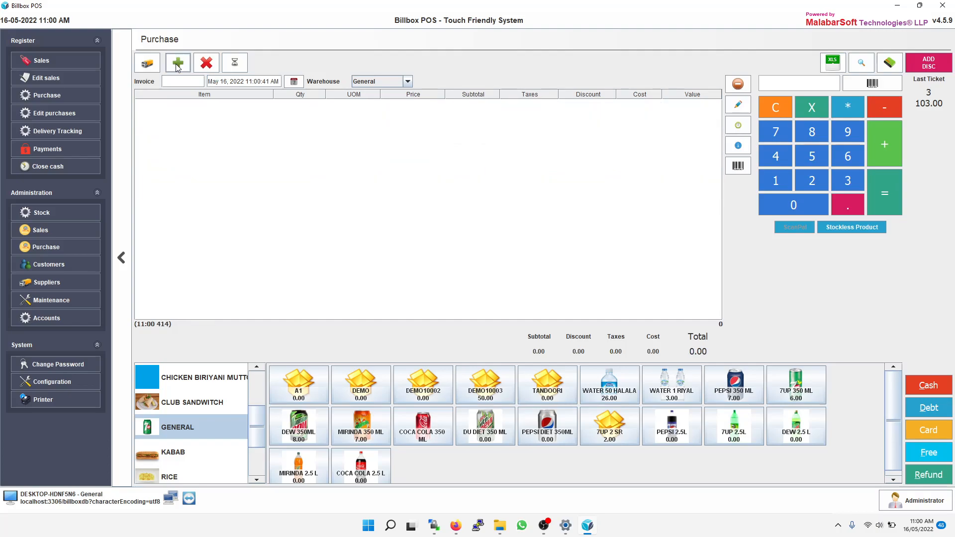
left_click(237, 64)
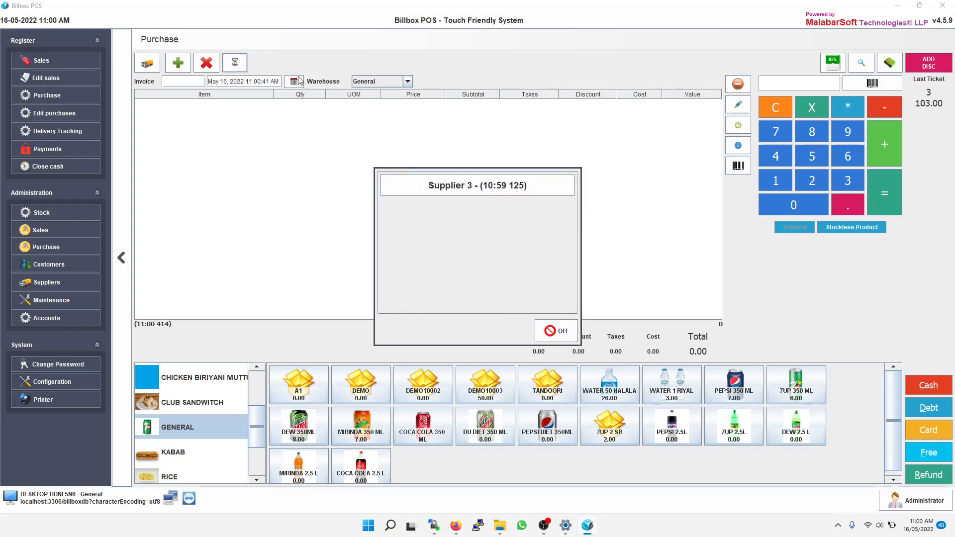
left_click(482, 185)
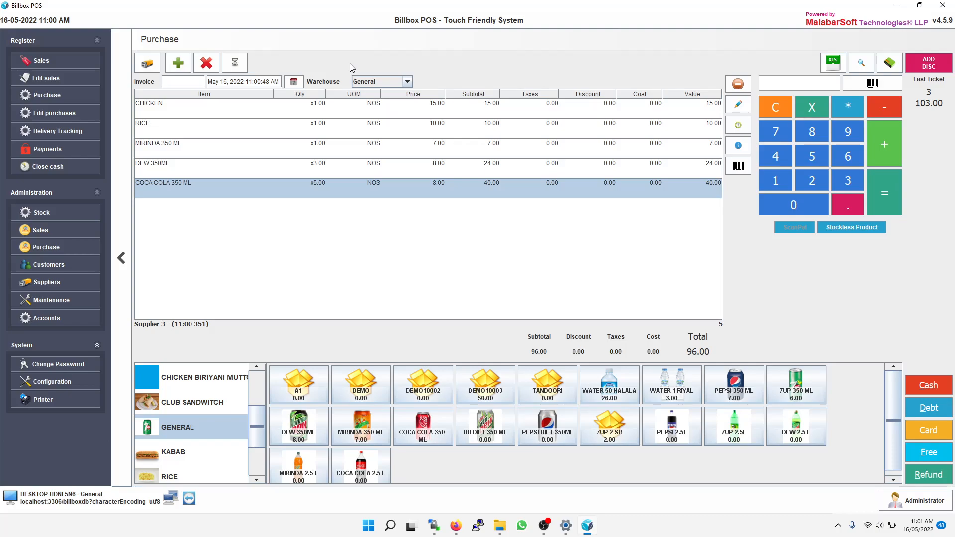
Step: Look at the invoice number field and the date and time selection of the purchase
left_click(182, 85)
left_click(294, 81)
left_click_drag(500, 191, 381, 228)
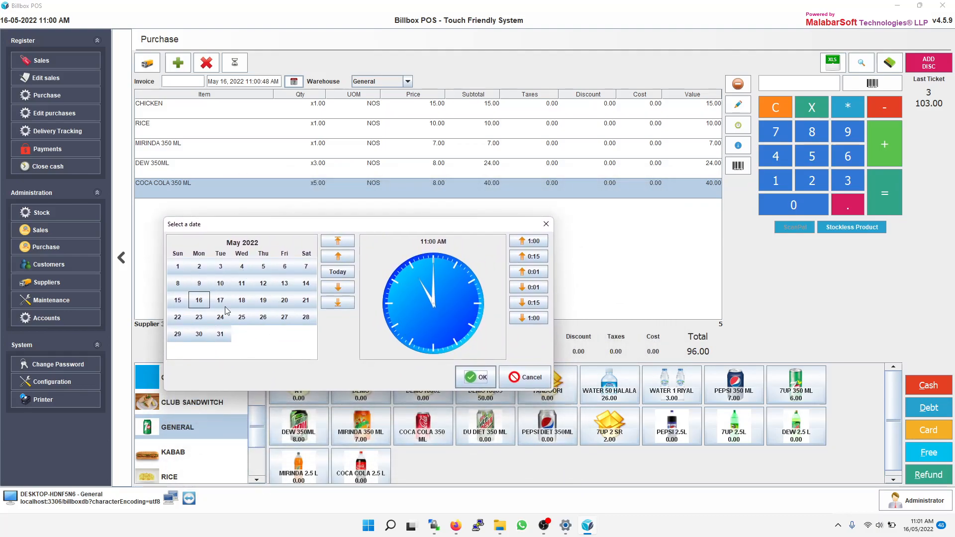
left_click(546, 224)
Step: Set the purchase's warehouse to STORE A
left_click(407, 81)
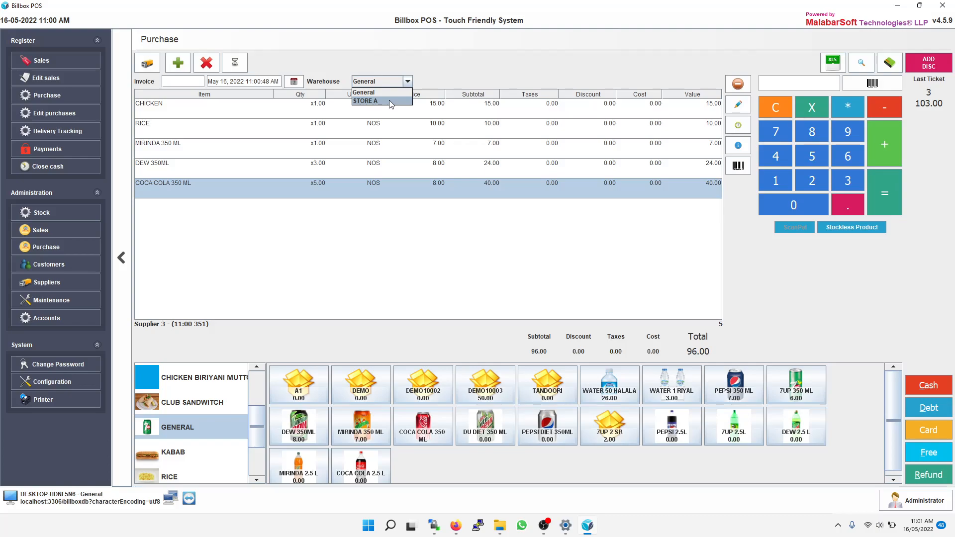
left_click(391, 102)
left_click(410, 82)
left_click(411, 85)
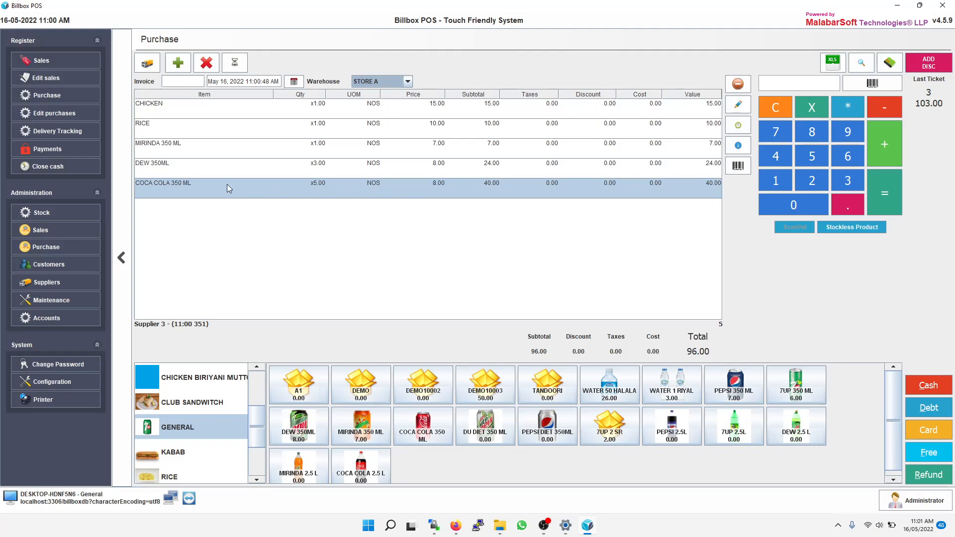
Step: Look at the line editor for COCA COLA 350 ML and at the Excel export option, without exporting
left_click(738, 105)
left_click(625, 105)
left_click(833, 67)
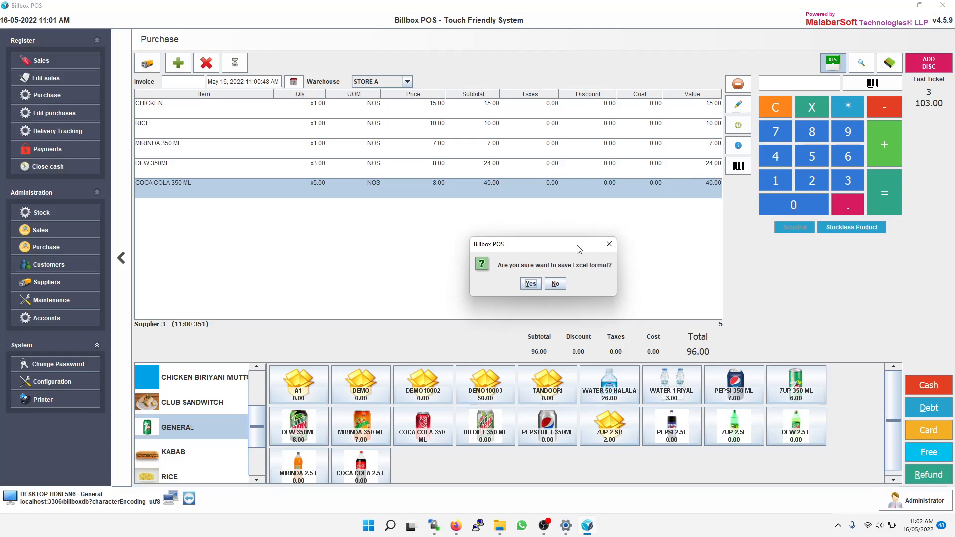
left_click(609, 243)
left_click(660, 185)
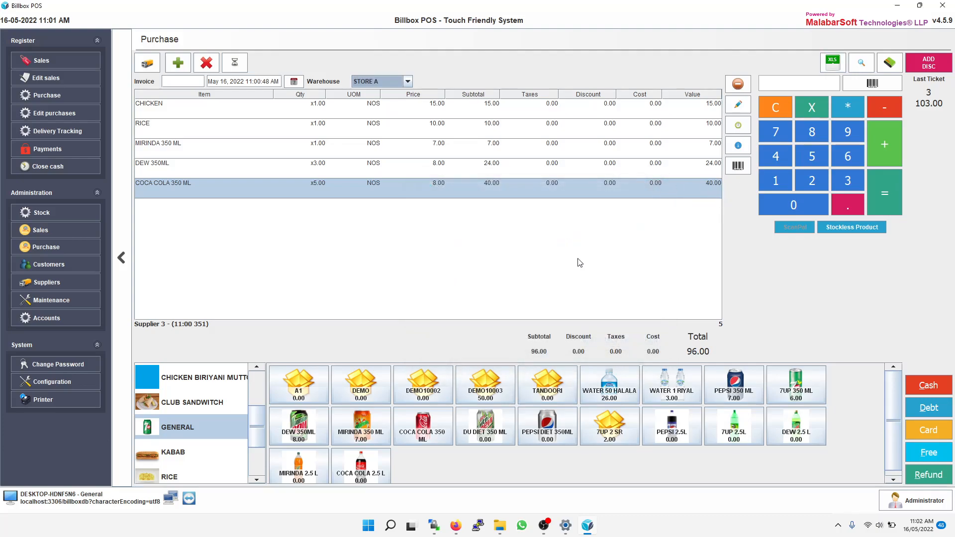
Step: Look at the product search and the purchase order list, closing each without choosing an entry
left_click(862, 66)
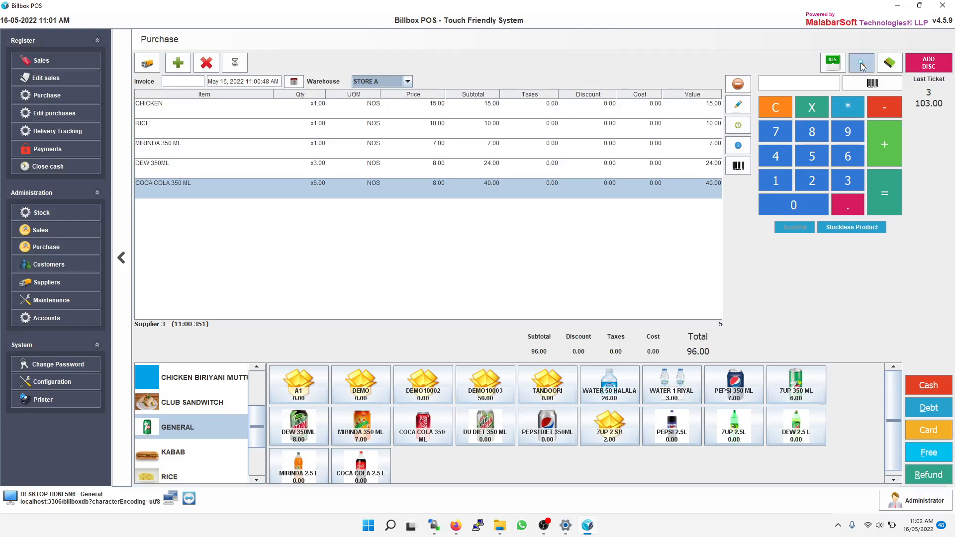
left_click_drag(236, 11, 450, 159)
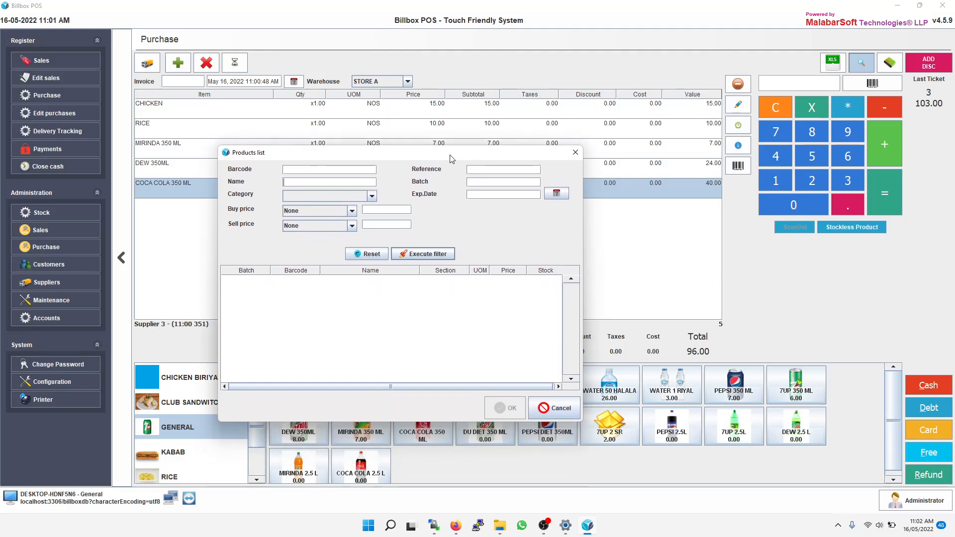
left_click(576, 152)
left_click(889, 63)
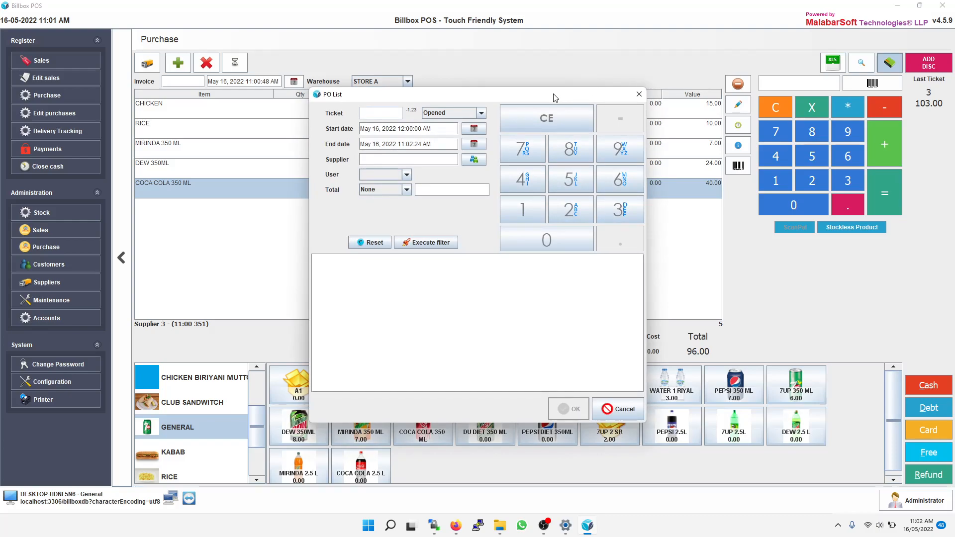
left_click(638, 94)
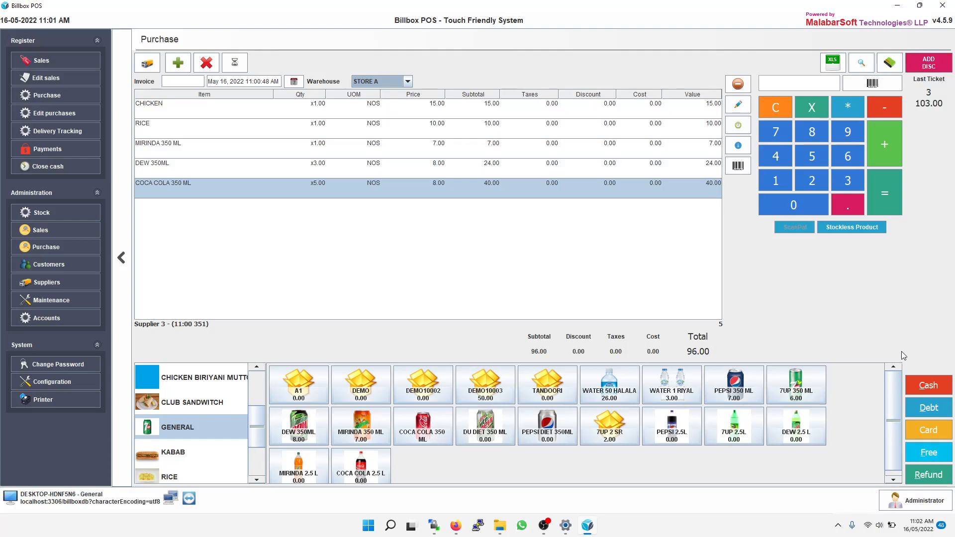
Step: Complete the Supplier 3 purchase by taking its payment
left_click(929, 386)
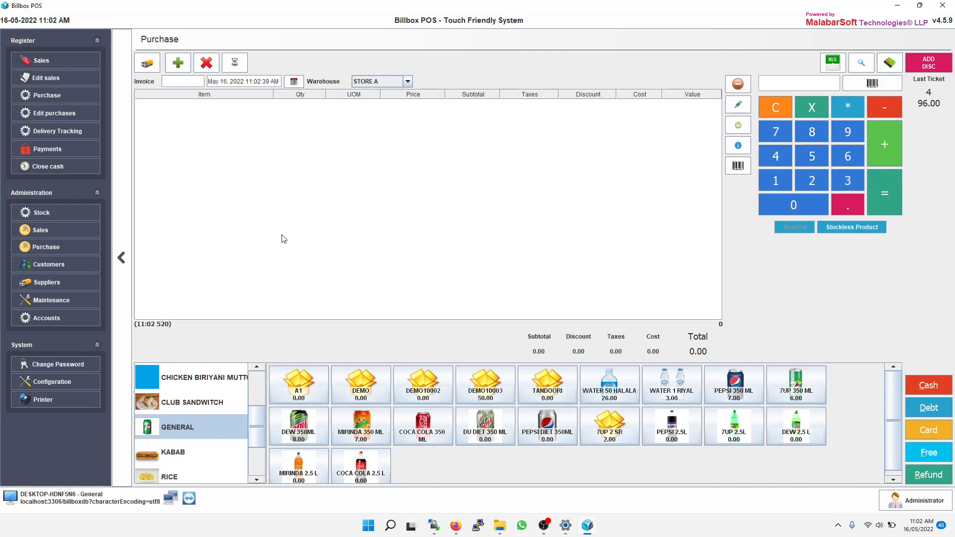
Step: Run the Purchases List report from the purchase administration reports
left_click(80, 243)
left_click(252, 84)
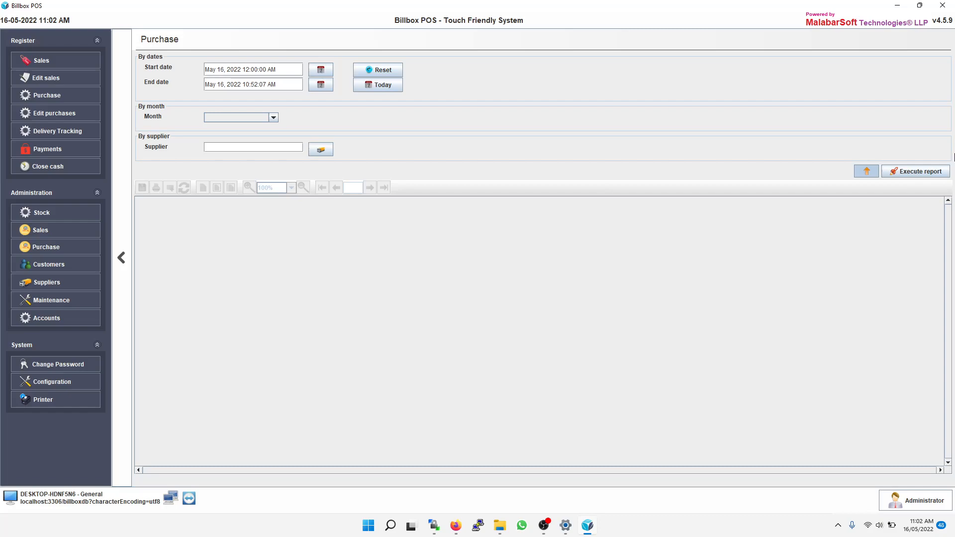
left_click(928, 169)
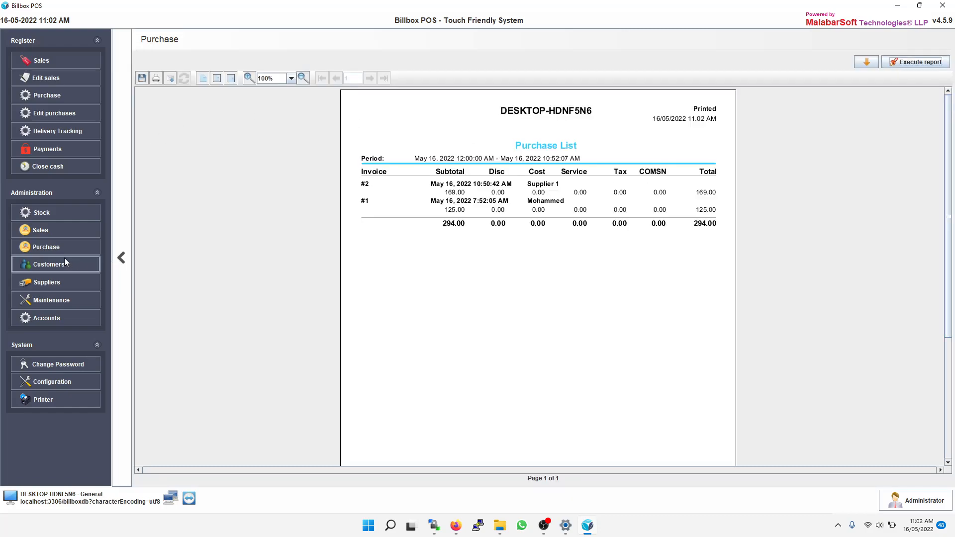
Step: Run the Purchase Taxes report for May 16, 2022
left_click(57, 247)
left_click(508, 83)
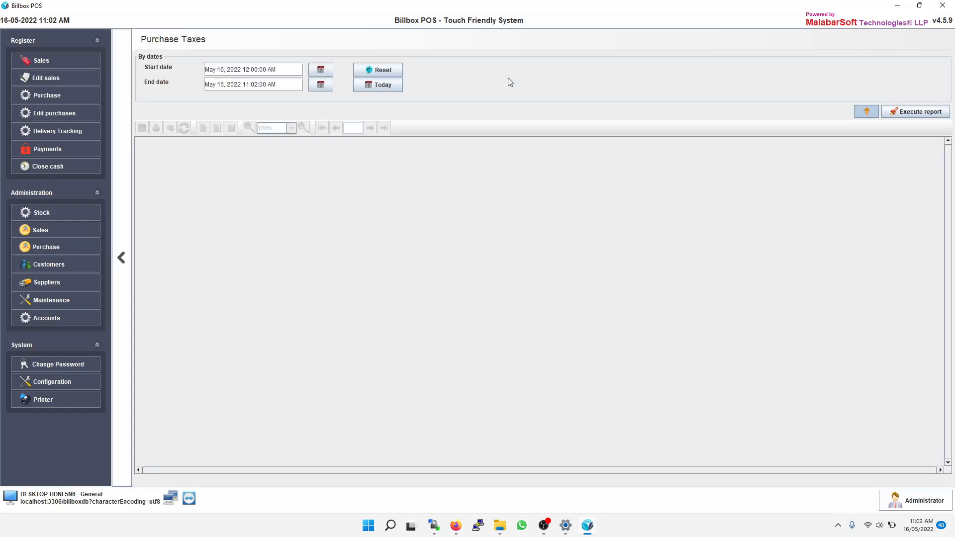
left_click(915, 109)
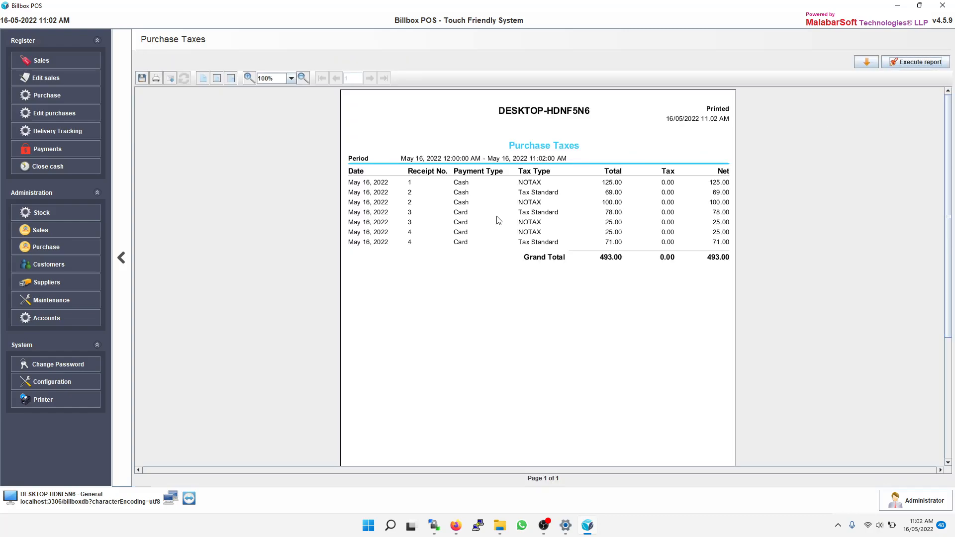
Step: Bring up the latest purchase receipt under Edit purchases and inspect its editing view, leaving it without changes
left_click(57, 244)
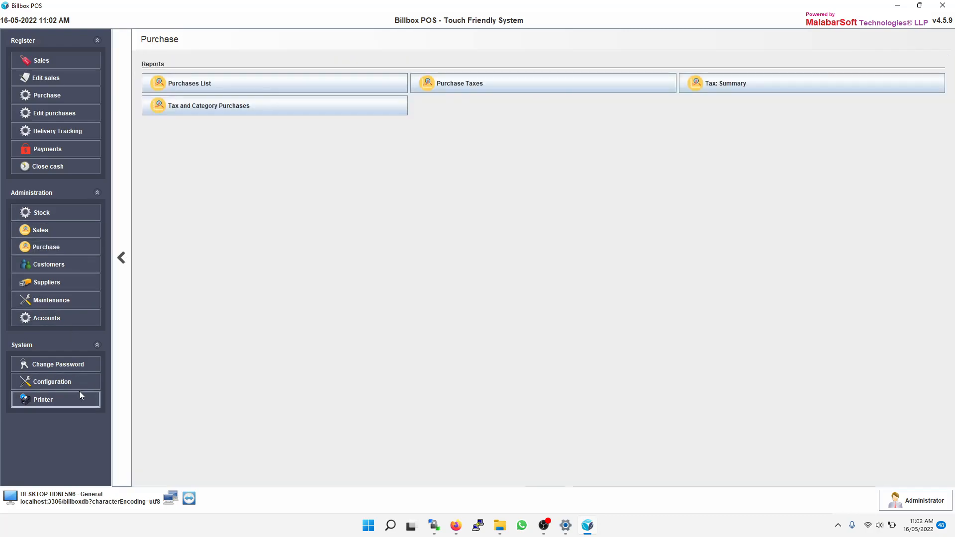
left_click(75, 398)
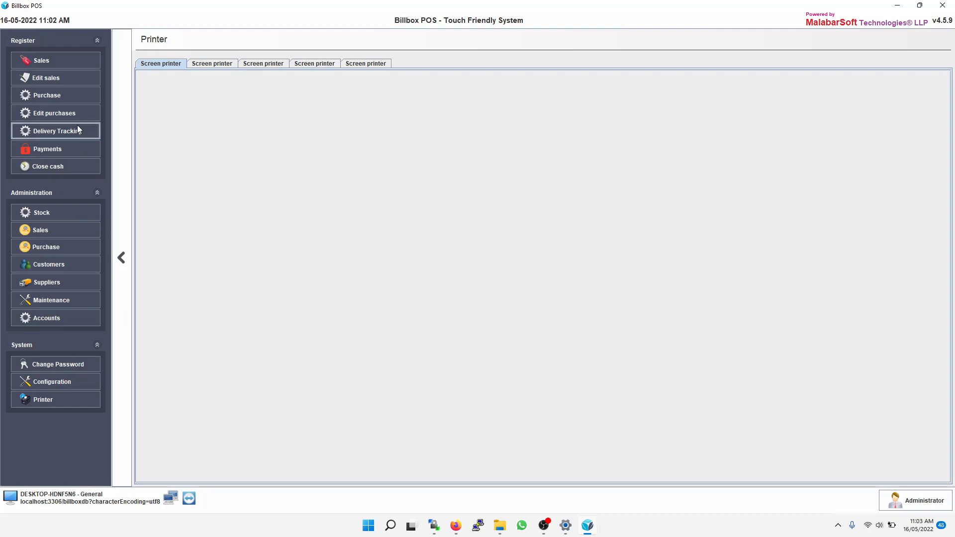
left_click(71, 114)
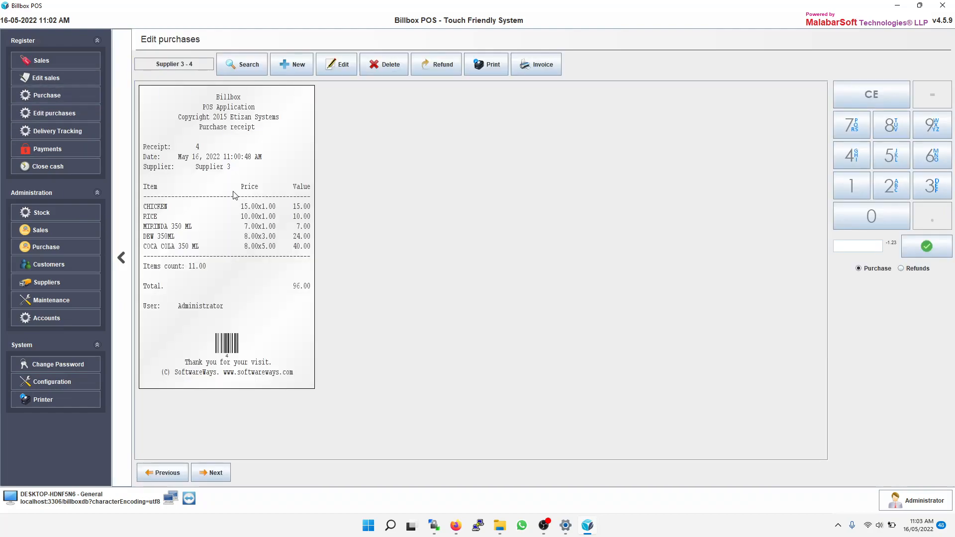
left_click(343, 64)
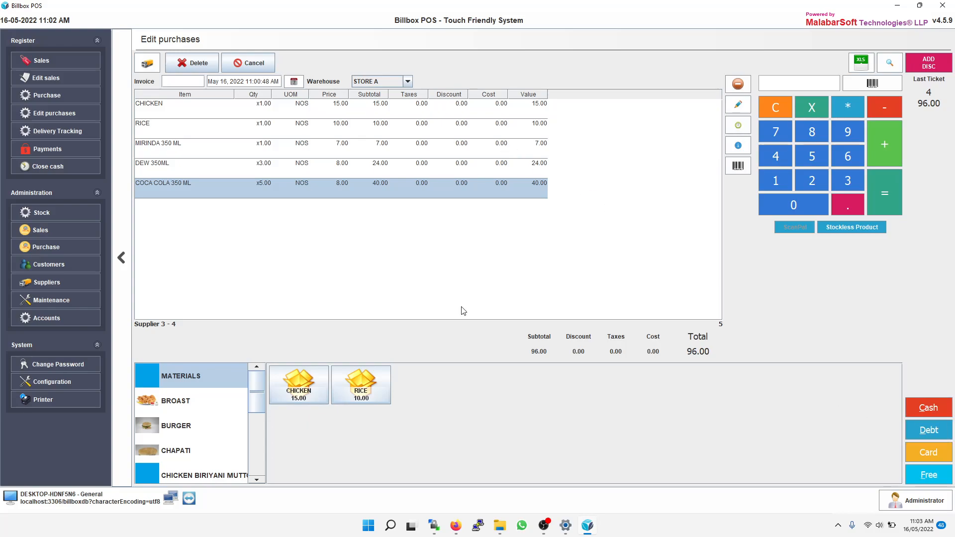
left_click(257, 64)
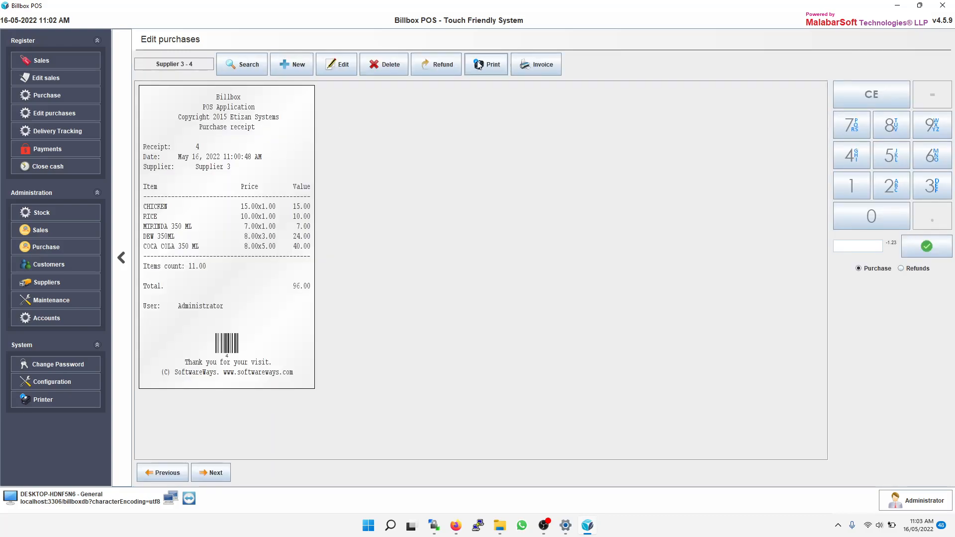
Step: Examine the refund options for the Supplier 3 purchase and cancel without refunding anything
left_click(443, 65)
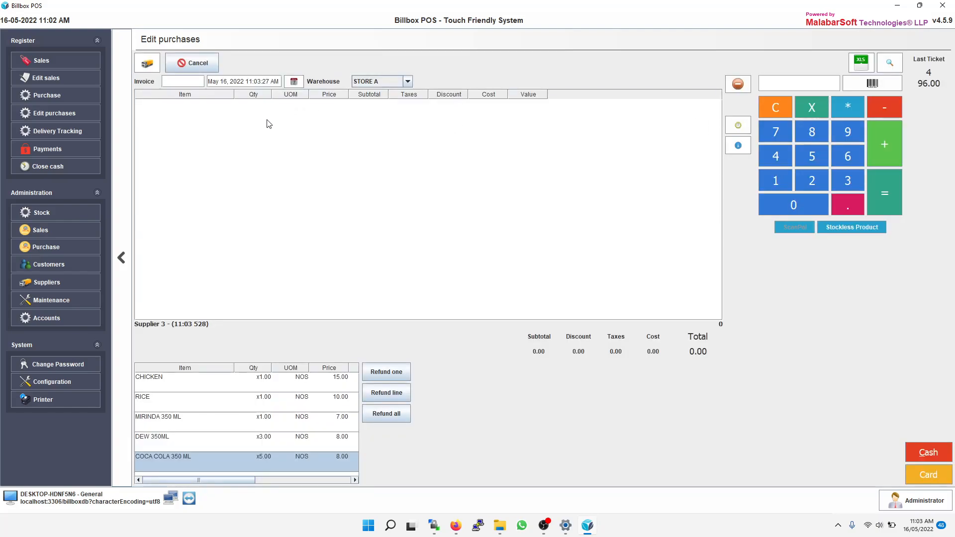
left_click(190, 64)
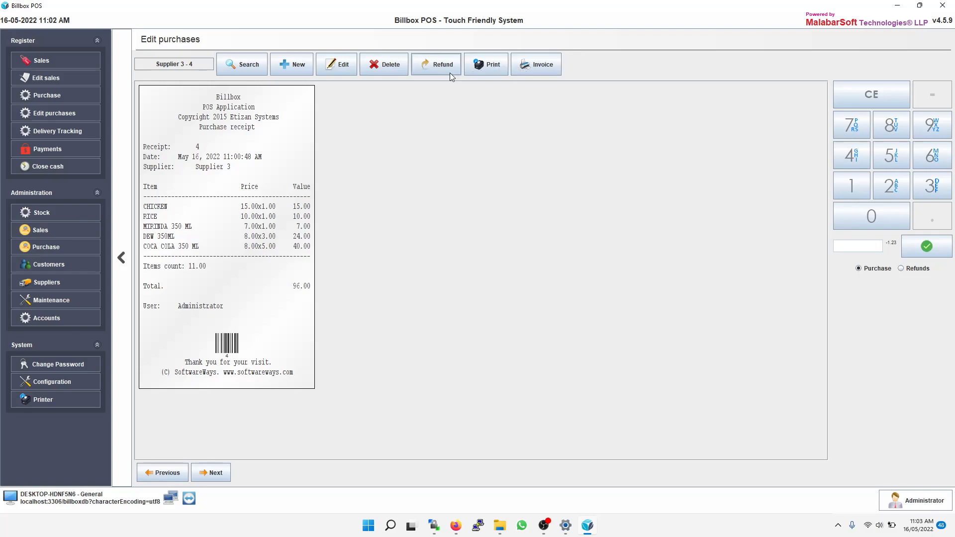
left_click(437, 64)
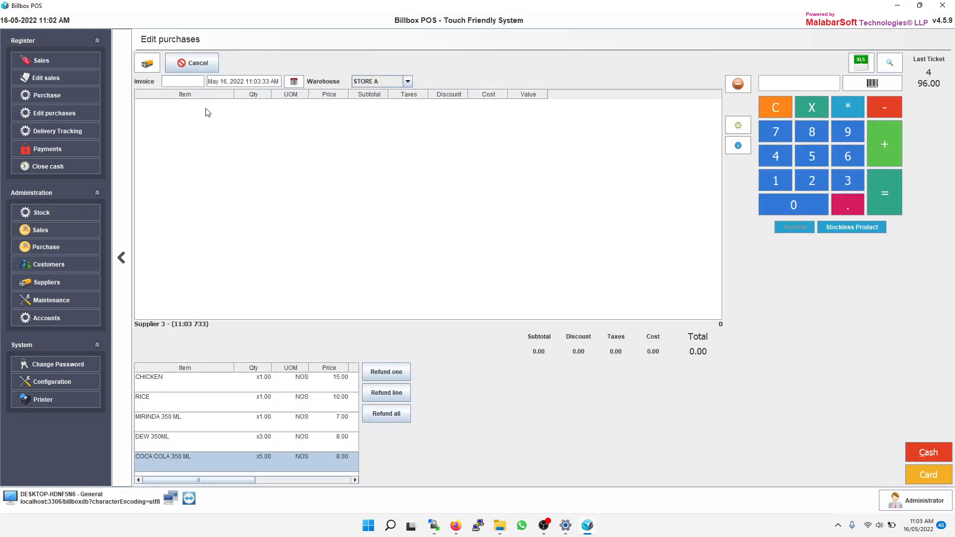
left_click(192, 64)
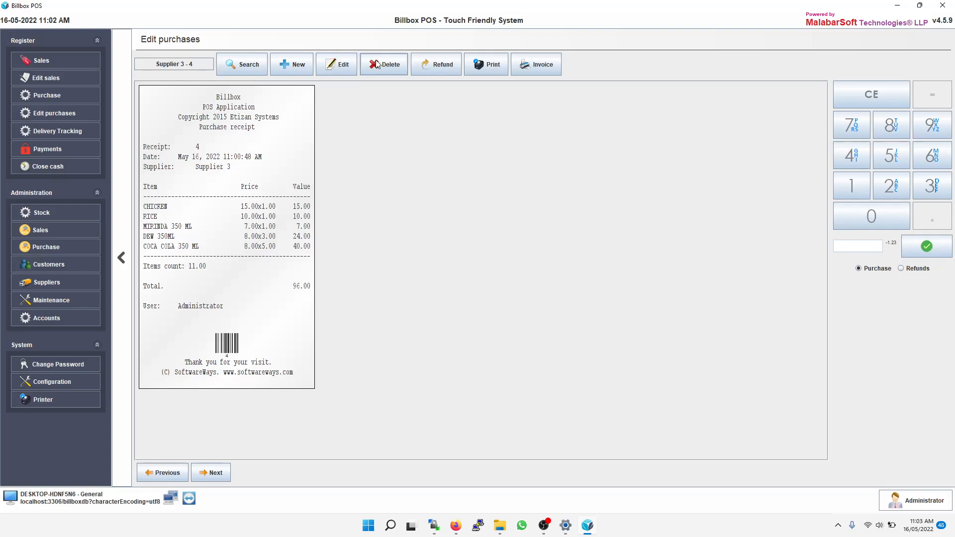
Step: Try refunding one CHICKEN from the Supplier 3 purchase and cancel the refund
left_click(426, 66)
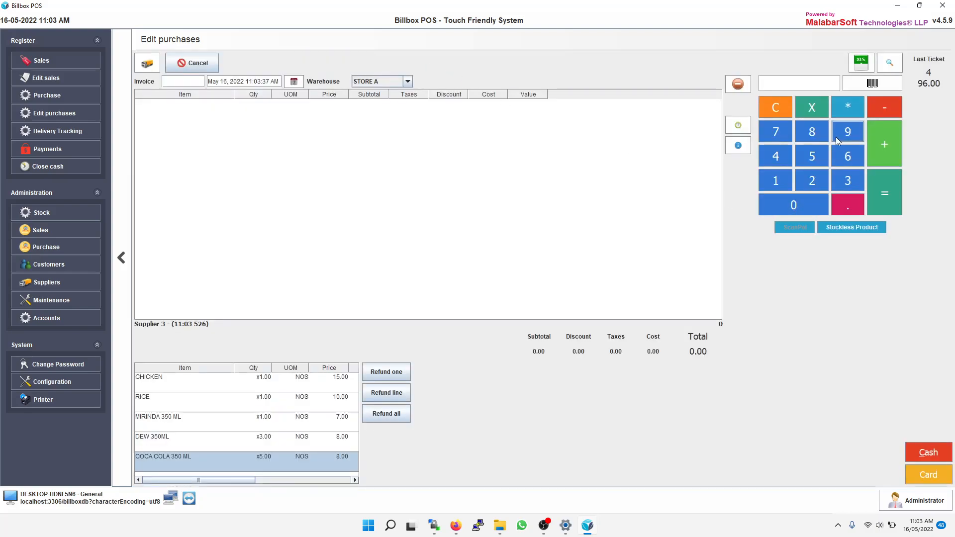
left_click(288, 409)
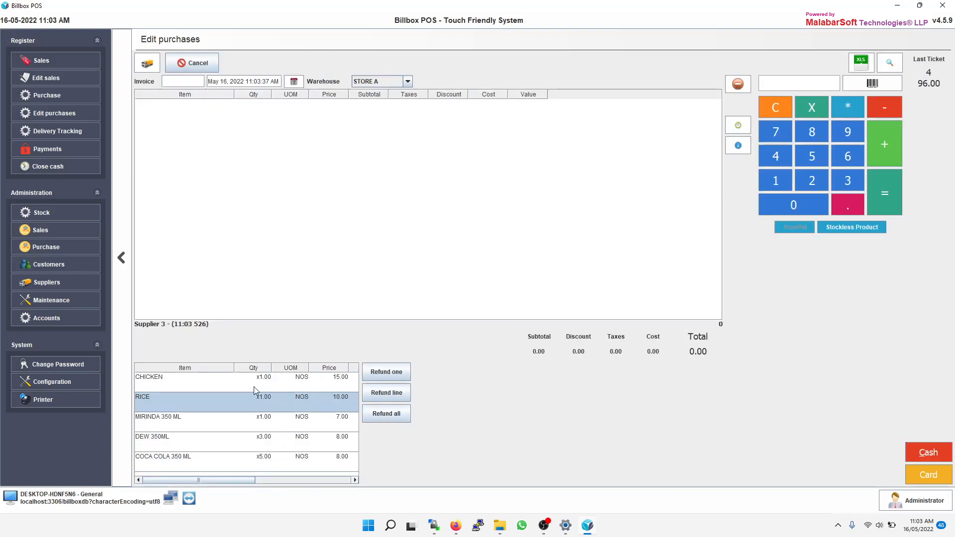
left_click(294, 384)
left_click(398, 376)
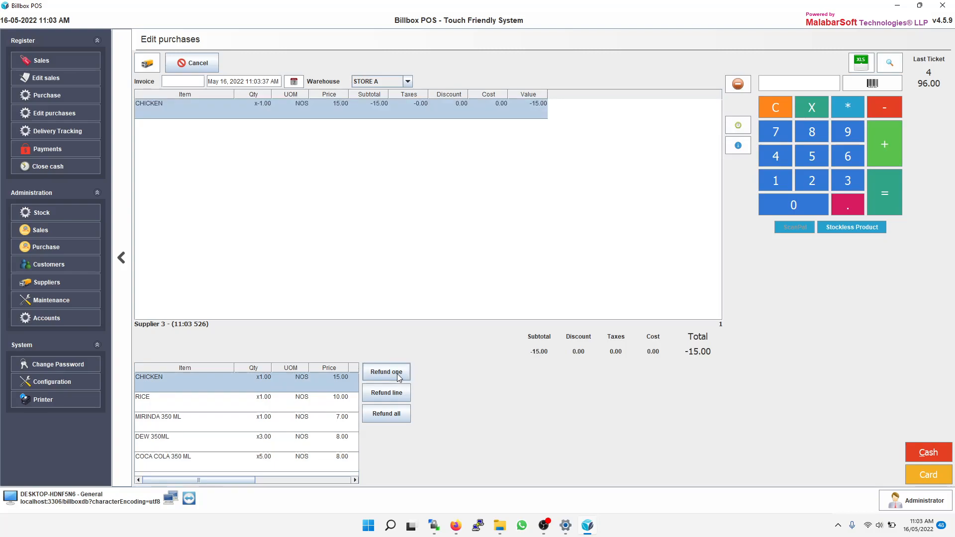
left_click(246, 405)
left_click(301, 387)
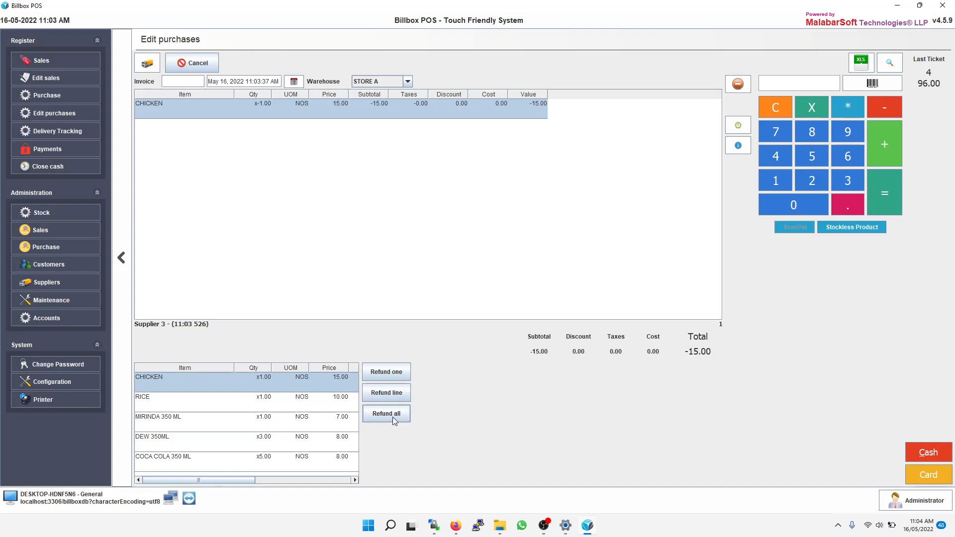
left_click(192, 63)
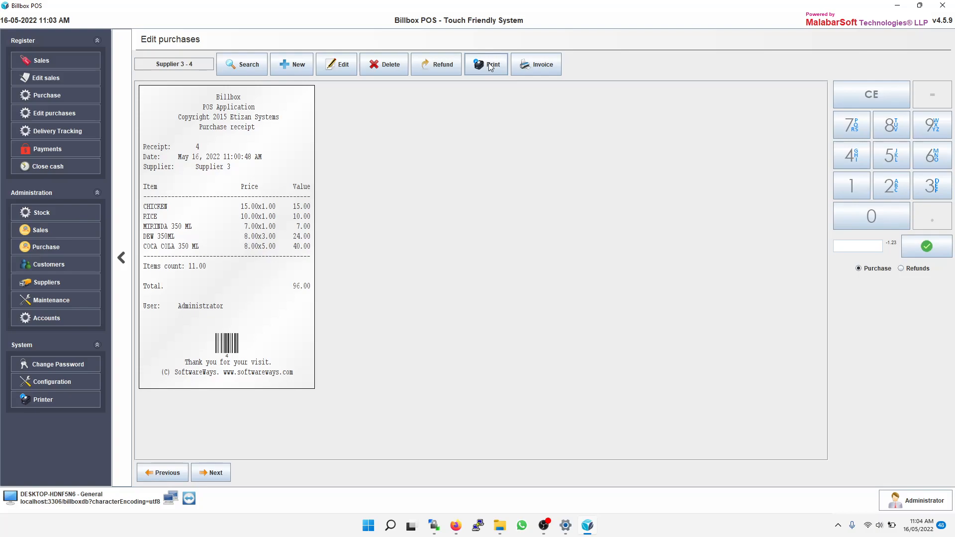
Step: Display the invoice for the Supplier 3 purchase
left_click(554, 67)
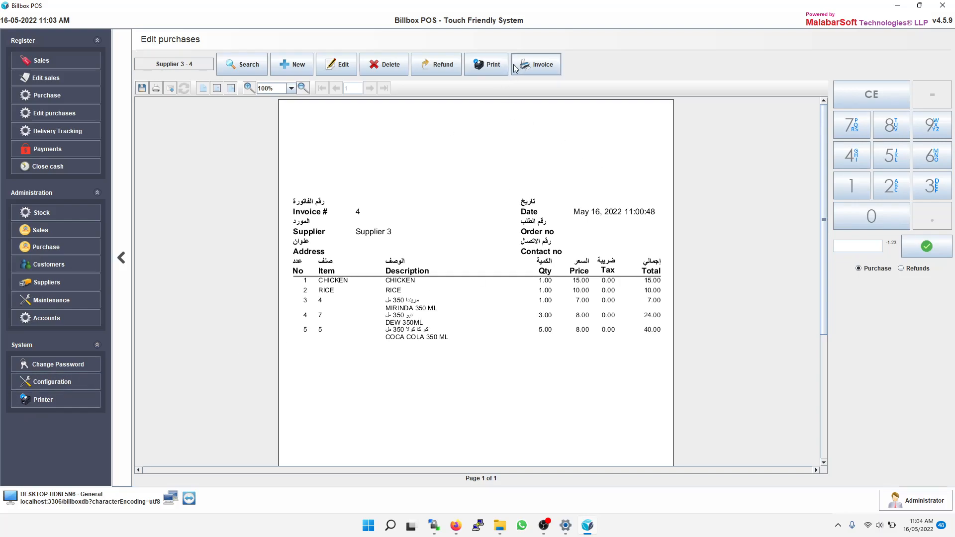
Step: Examine the General configuration settings and the choices offered for Printer and Reports printer under Peripherals, keeping the existing selections
left_click(68, 384)
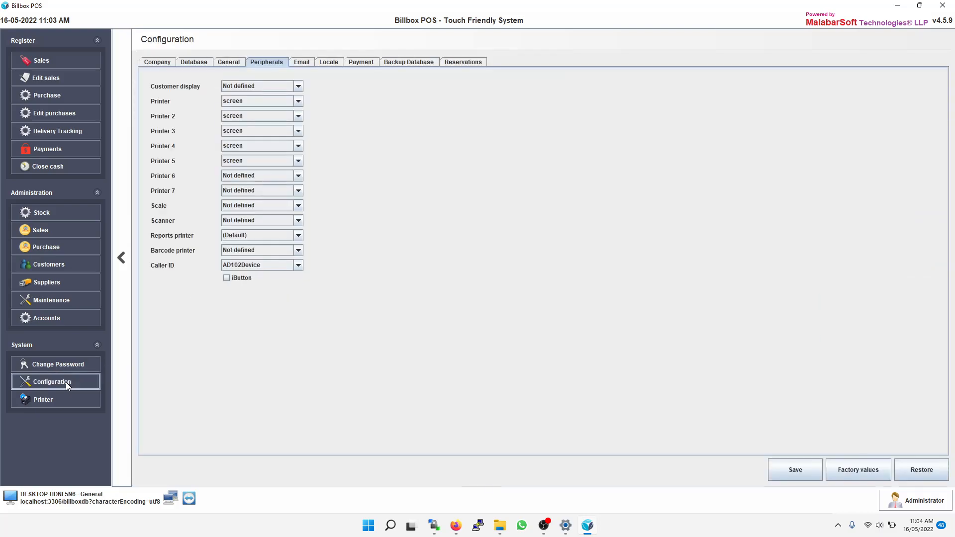
left_click(229, 64)
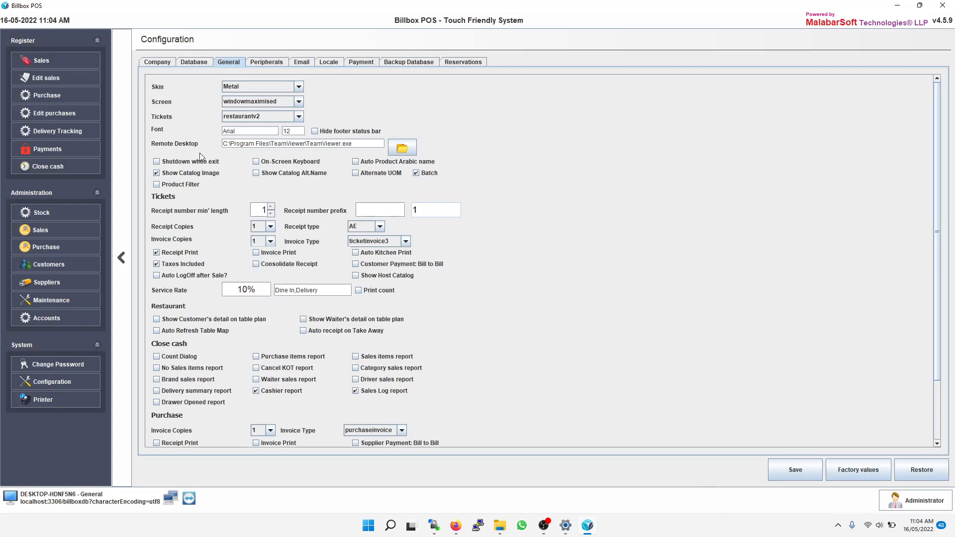
left_click(258, 66)
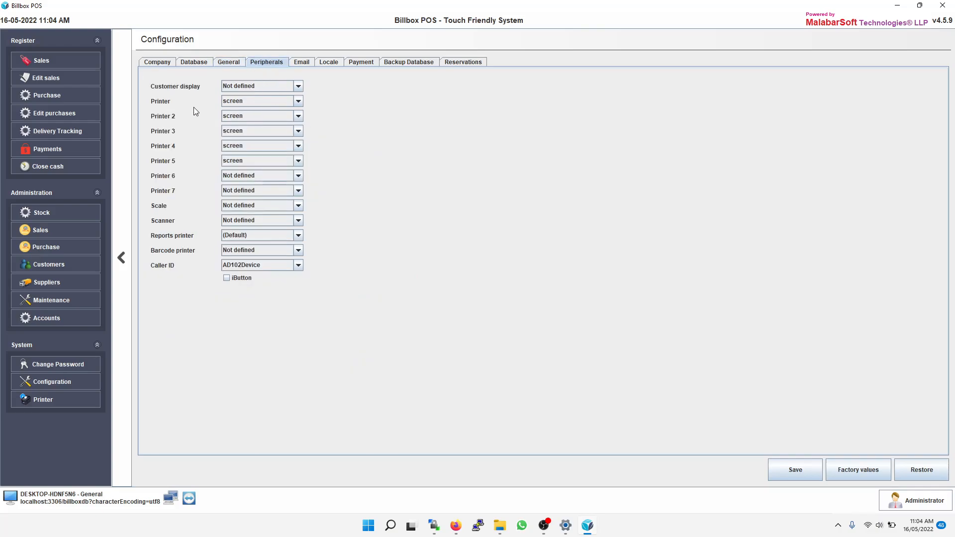
left_click(259, 102)
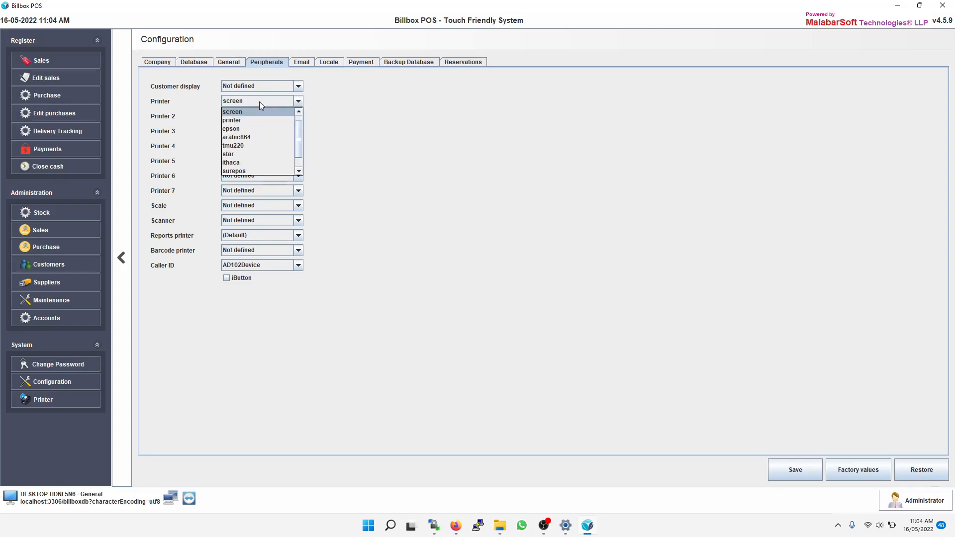
left_click(258, 101)
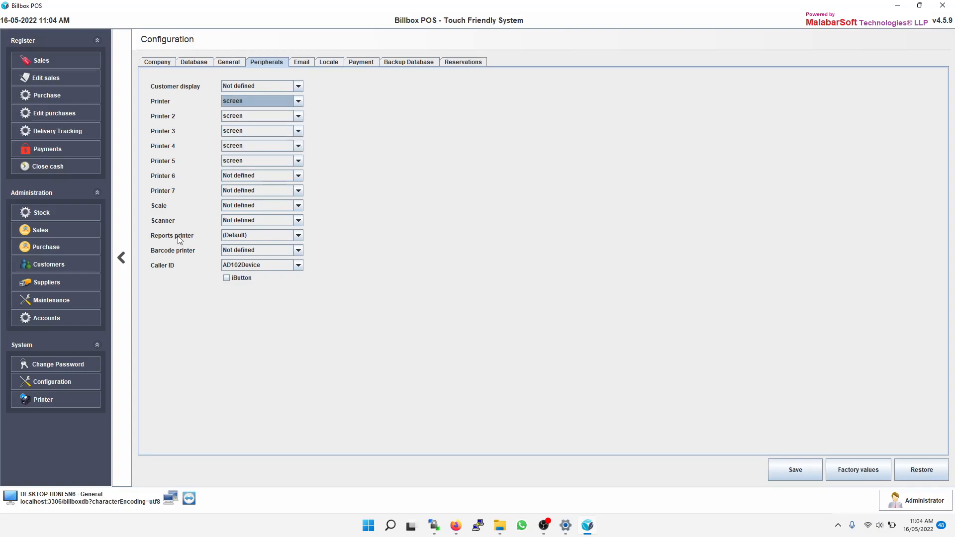
left_click(269, 237)
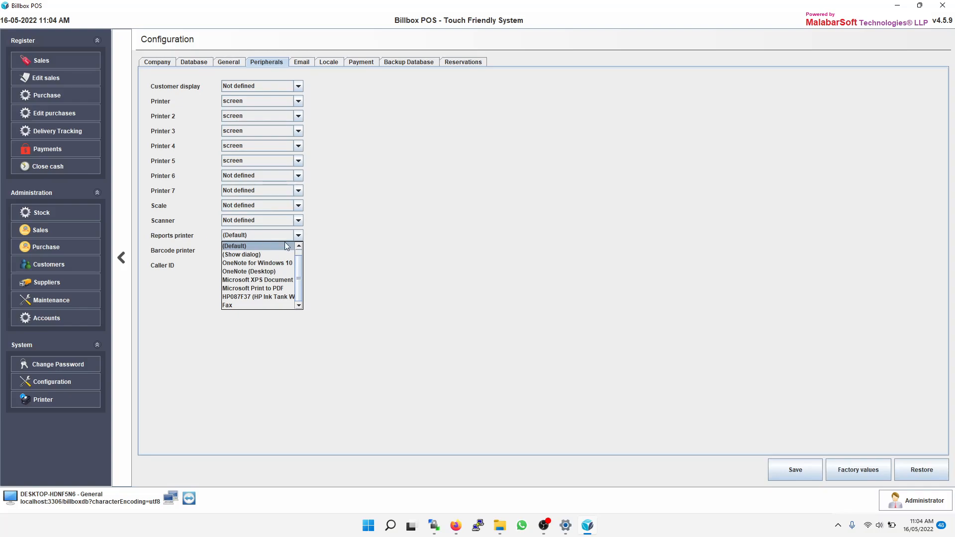
left_click(271, 238)
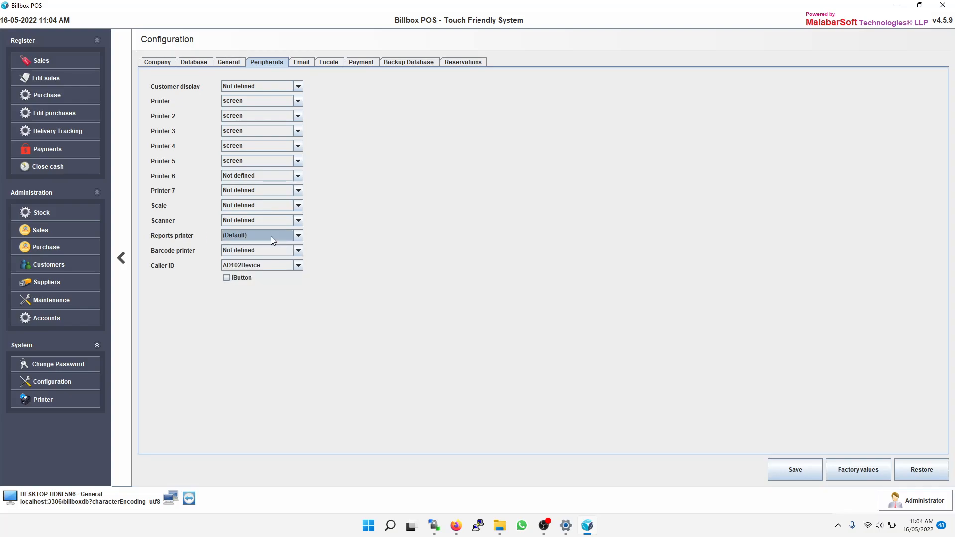